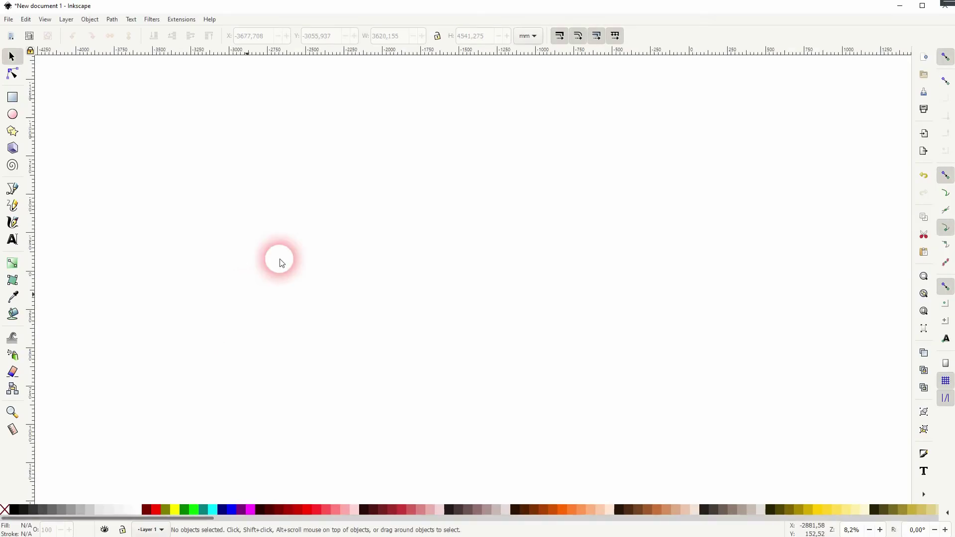
# Pick the 3D Box tool from the toolbox
pyautogui.click(12, 149)
# Drag out a long slanted purple 3D box and zoom out to see it whole
pyautogui.moveTo(356, 196); pyautogui.dragTo(483, 91)
pyautogui.keyDown('ctrl'); pyautogui.scroll(-2, 596, 355); pyautogui.keyUp('ctrl')
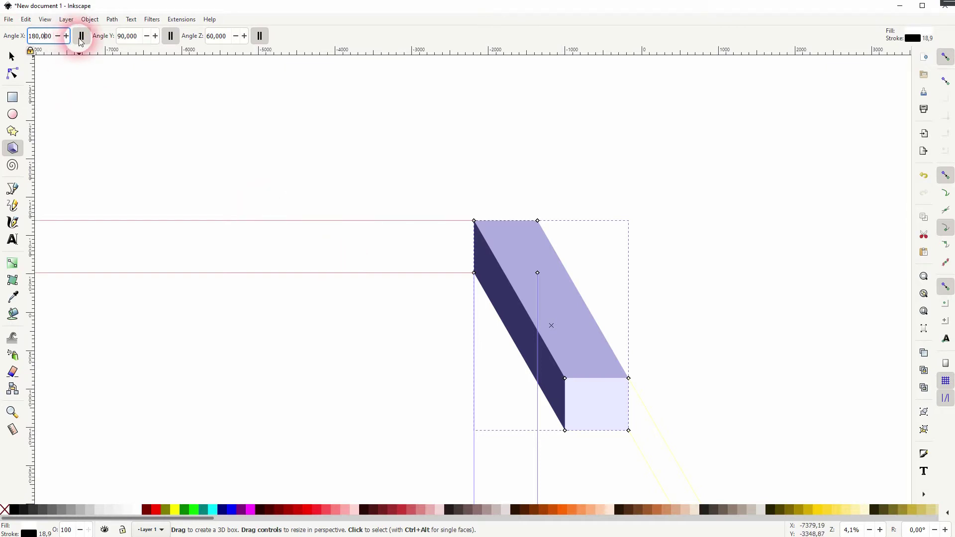
# Set the box's Angle X to 150
pyautogui.doubleClick(29, 39)
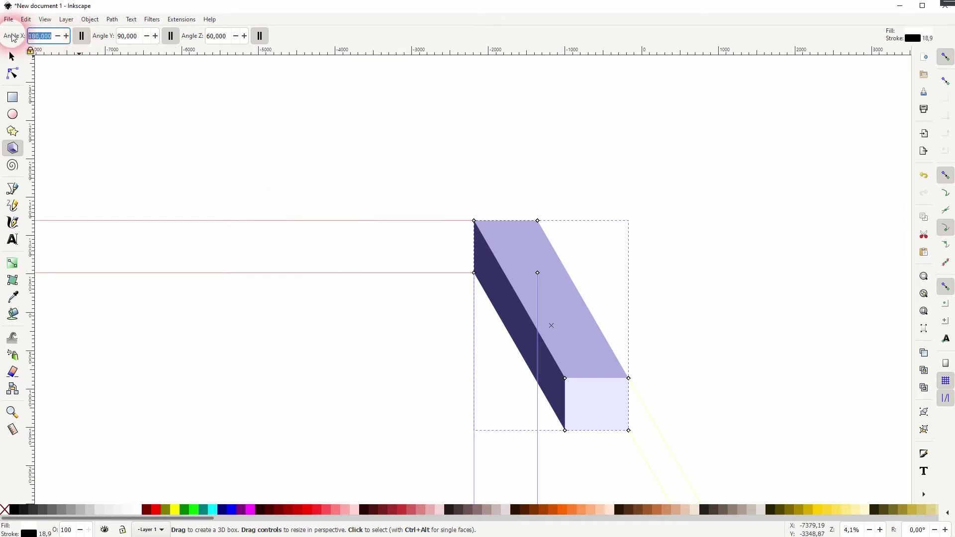
pyautogui.write('150')
pyautogui.press('Return')
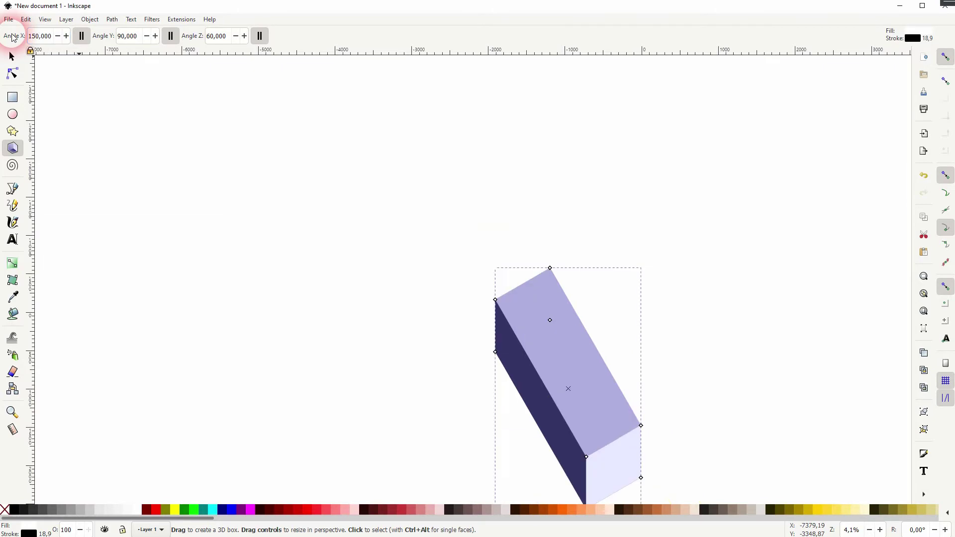
# Shorten the box along its Z axis
pyautogui.moveTo(644, 394)
pyautogui.mouseDown()
pyautogui.moveTo(478, 145)
pyautogui.moveTo(618, 246)
pyautogui.mouseUp()
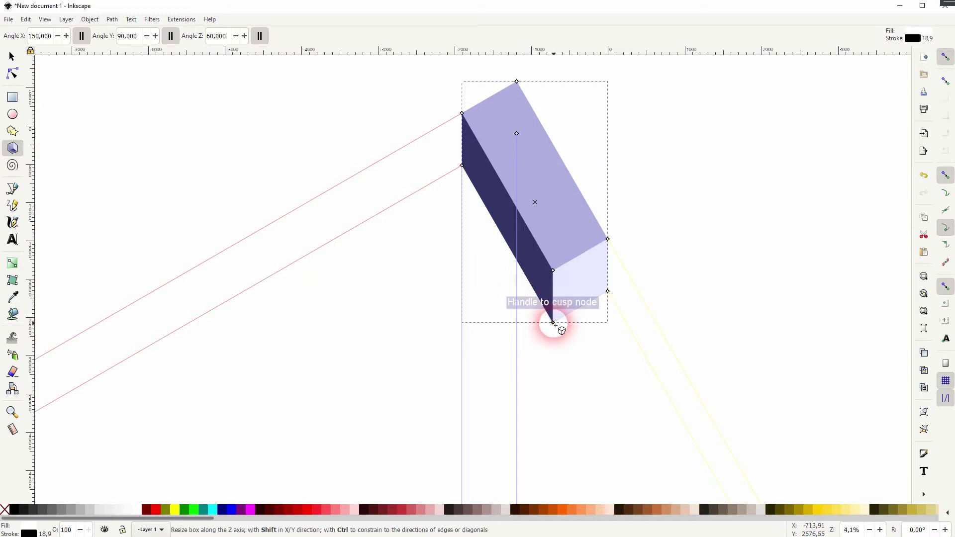
pyautogui.moveTo(553, 323); pyautogui.dragTo(490, 234)
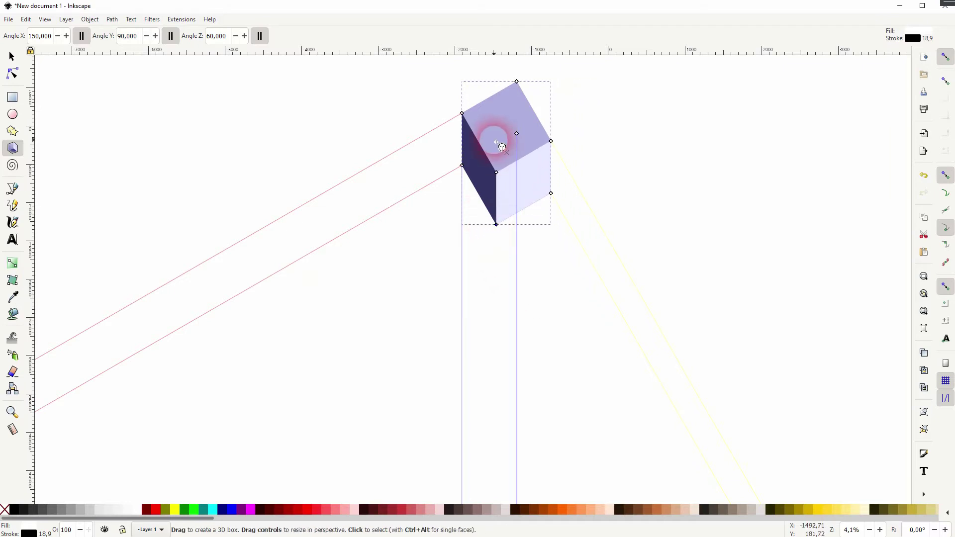
pyautogui.scroll(2, 478, 169)
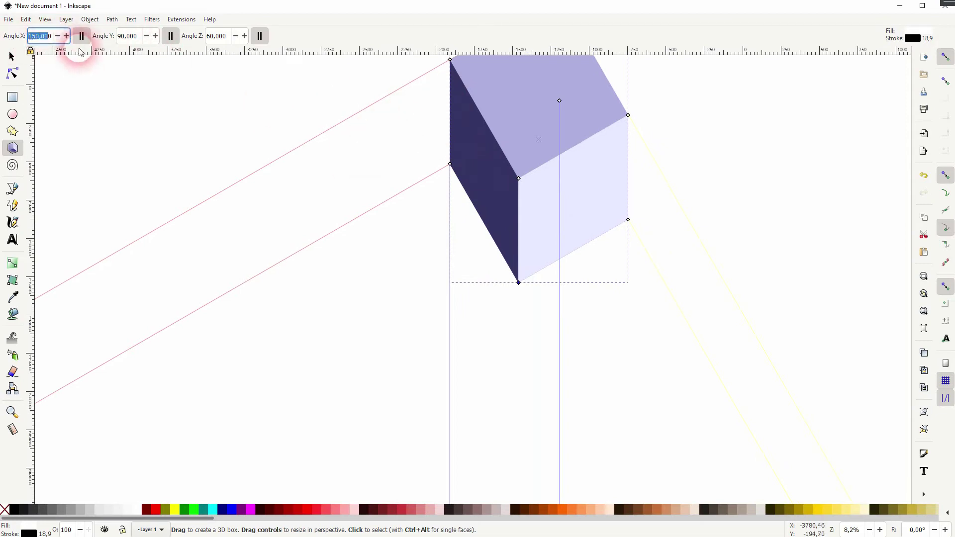
# Lower Angle X step by step, then set it to 180
pyautogui.moveTo(58, 39); pyautogui.dragTo(66, 40)
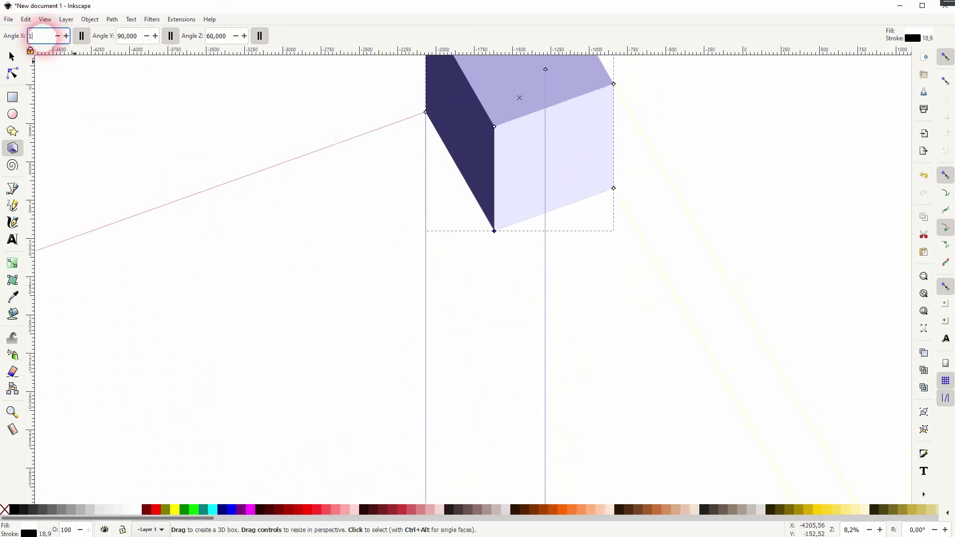
pyautogui.click(41, 35)
pyautogui.write('180')
pyautogui.press('Return')
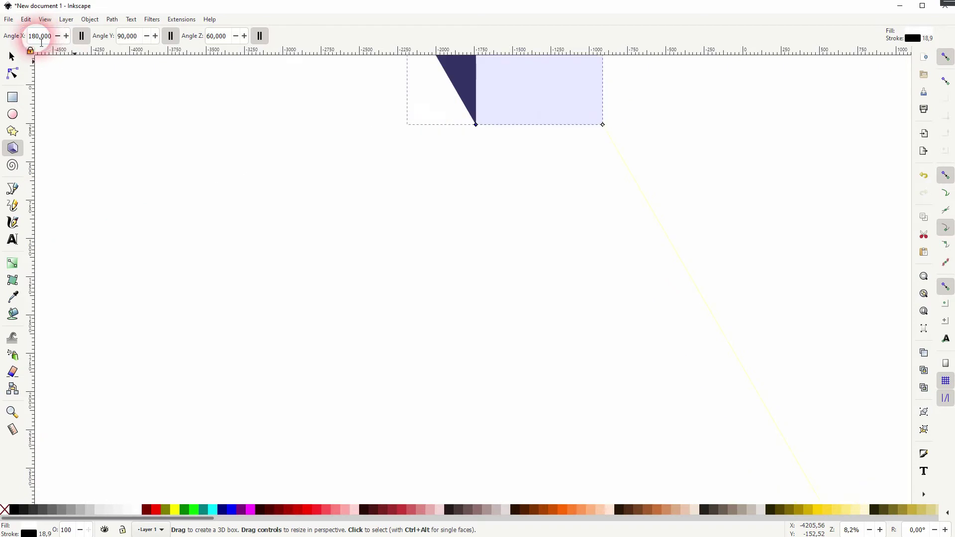
# Bring the whole box into view and return to the 3D Box tool
pyautogui.click(13, 54)
pyautogui.moveTo(492, 189); pyautogui.dragTo(589, 435)
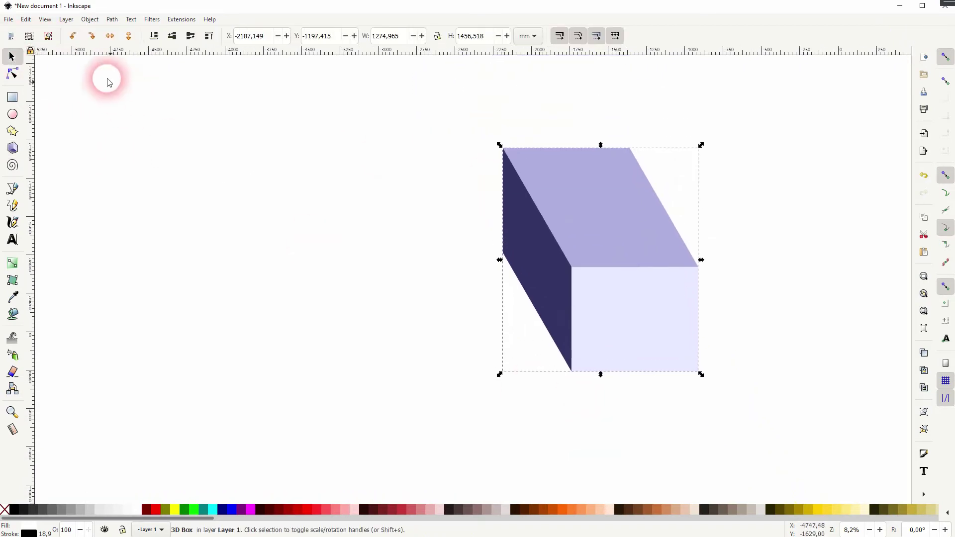
pyautogui.click(13, 147)
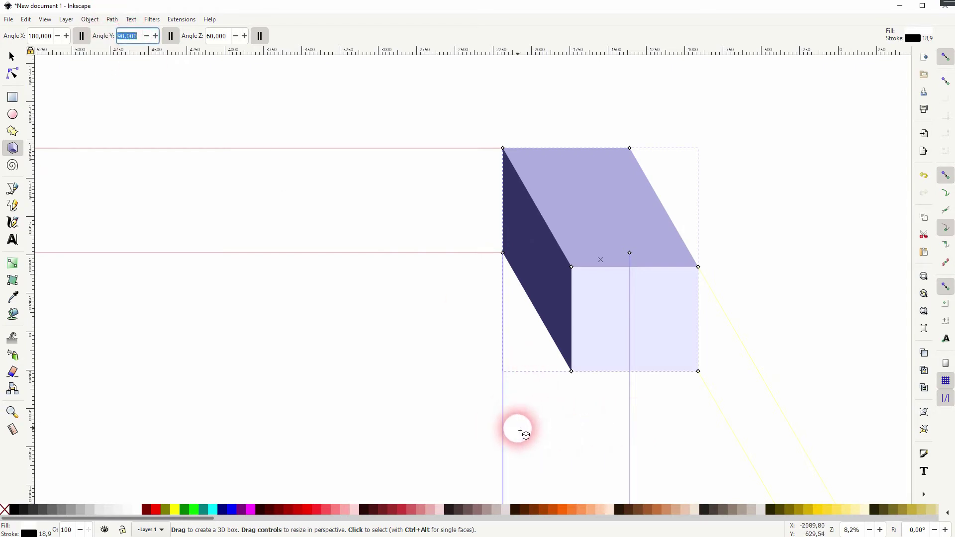
# Try Angle Y values with +/−, 180 and 360, then set it back to 90
pyautogui.click(156, 38)
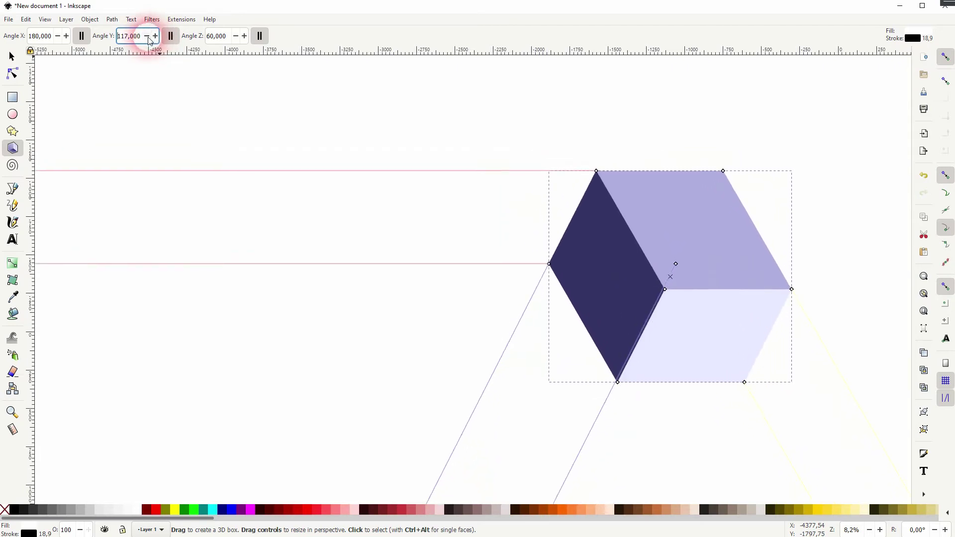
pyautogui.click(147, 38)
pyautogui.click(133, 44)
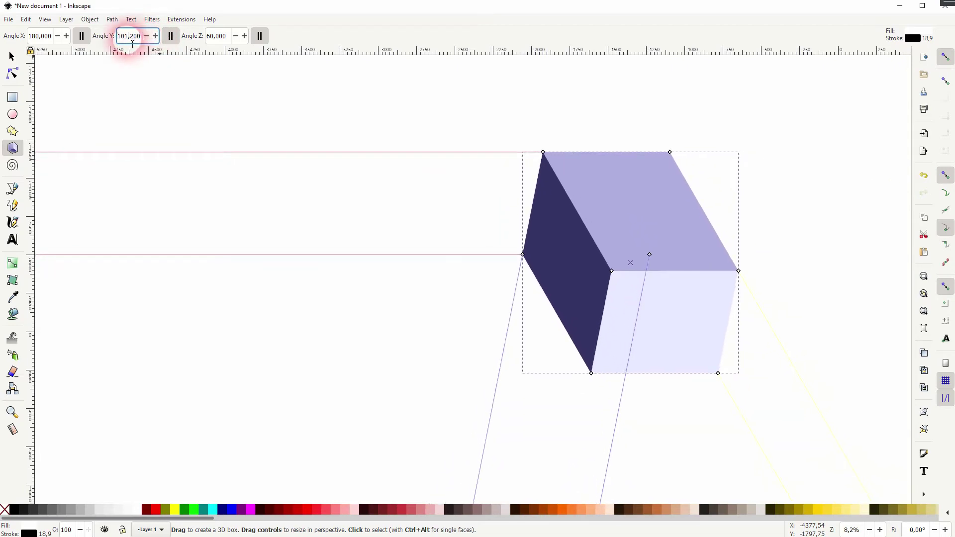
pyautogui.write('180')
pyautogui.press('Return')
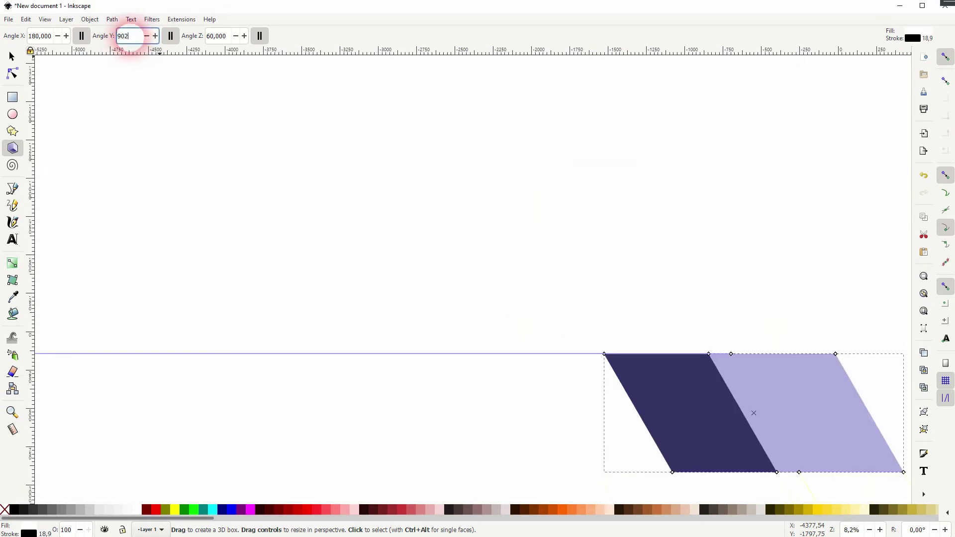
pyautogui.press('Return')
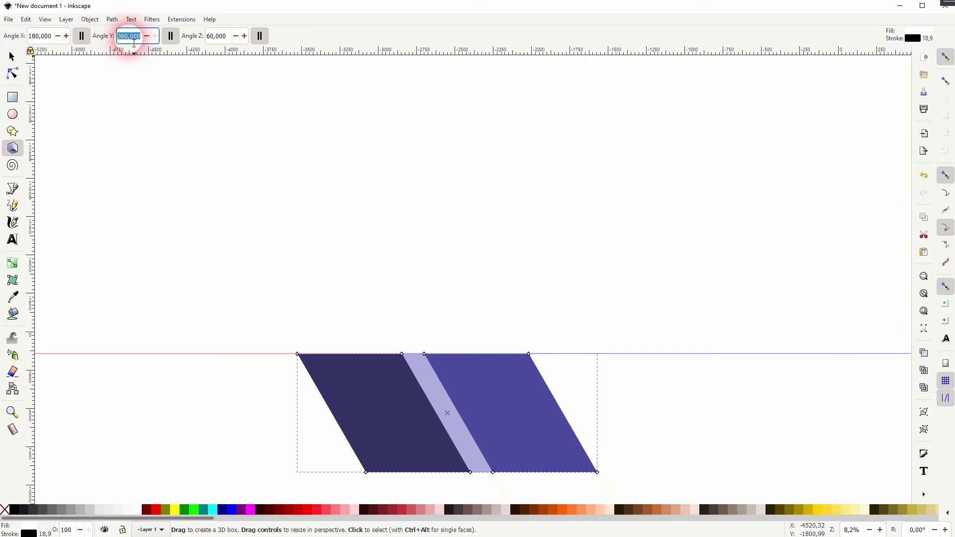
pyautogui.write('90')
pyautogui.press('Return')
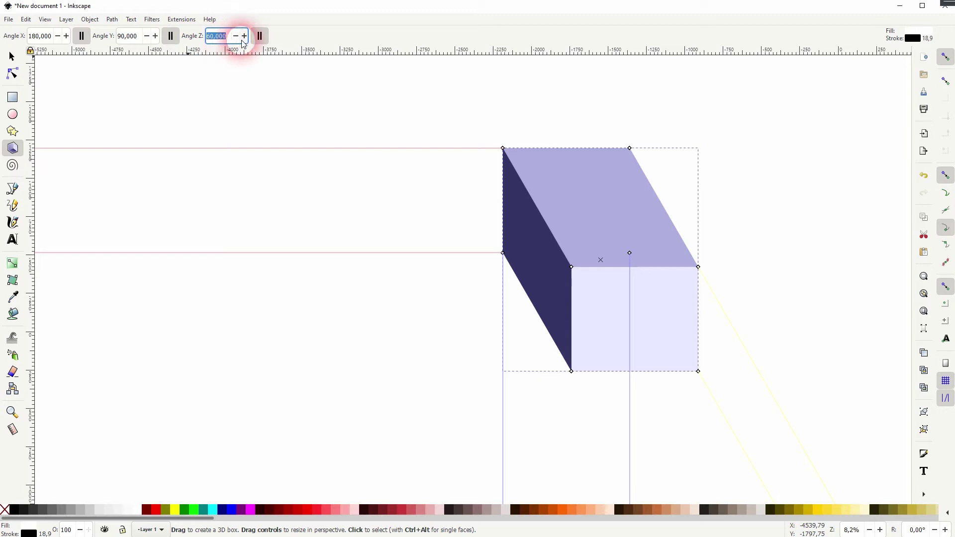
# Try Angle Z values of 90 and 120, then set Angle Z to 30
pyautogui.moveTo(243, 41); pyautogui.dragTo(219, 39)
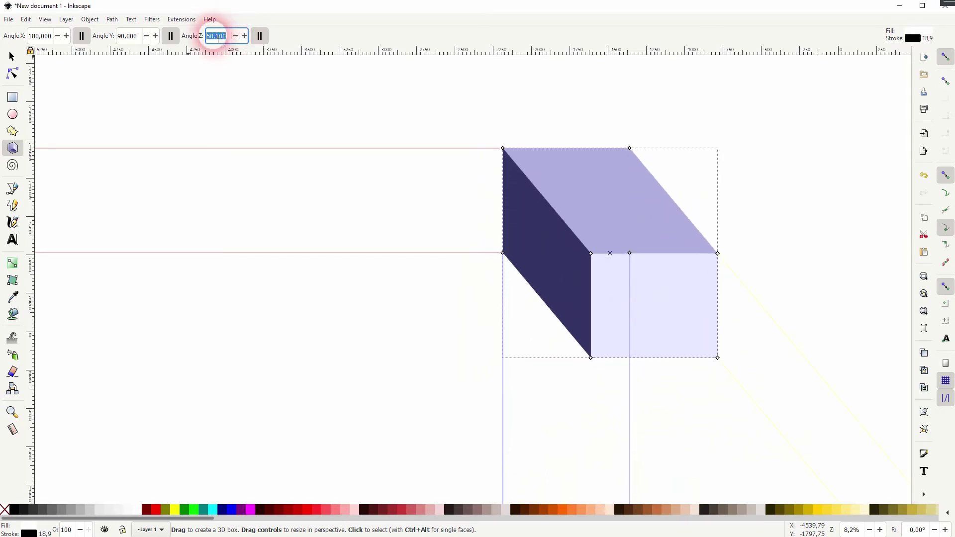
pyautogui.press('Return')
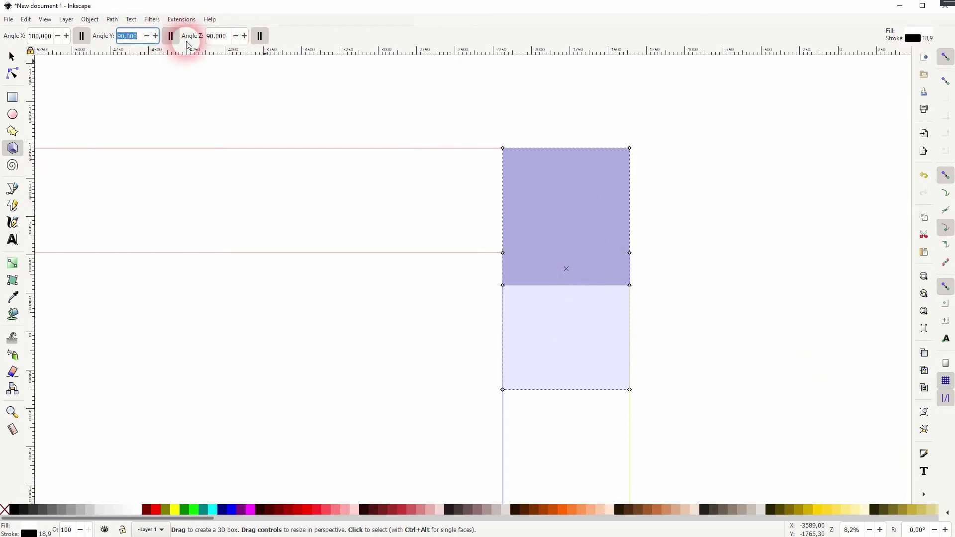
pyautogui.click(202, 38)
pyautogui.write('12')
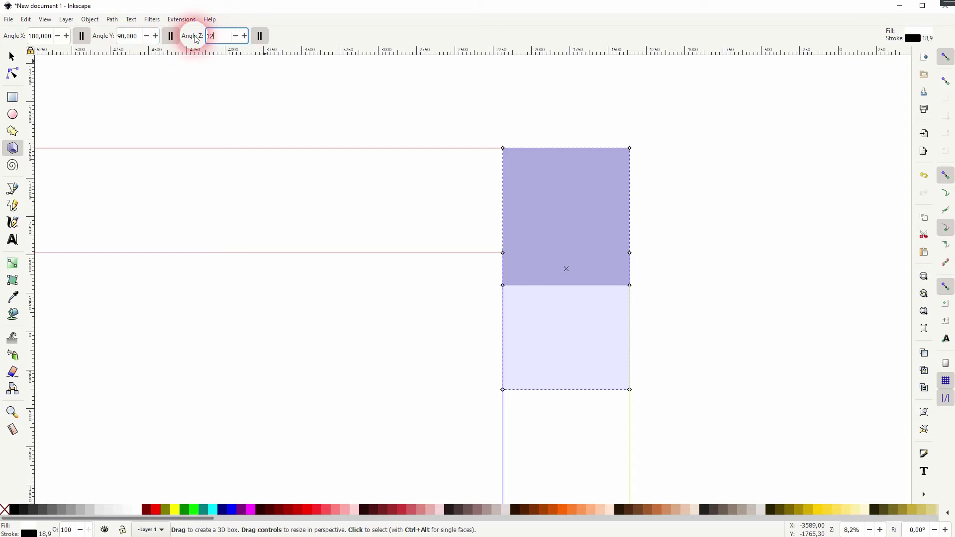
pyautogui.write('0')
pyautogui.press('Return')
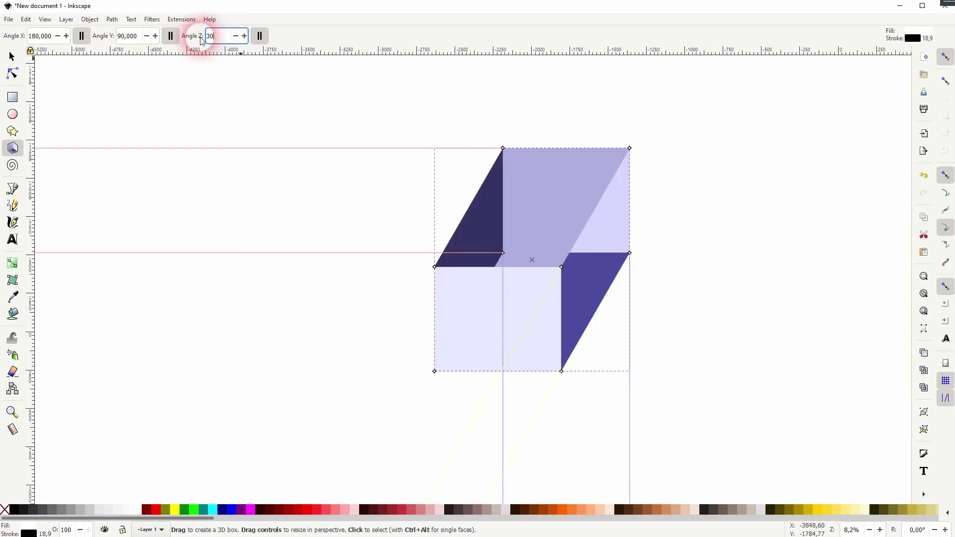
pyautogui.press('Return')
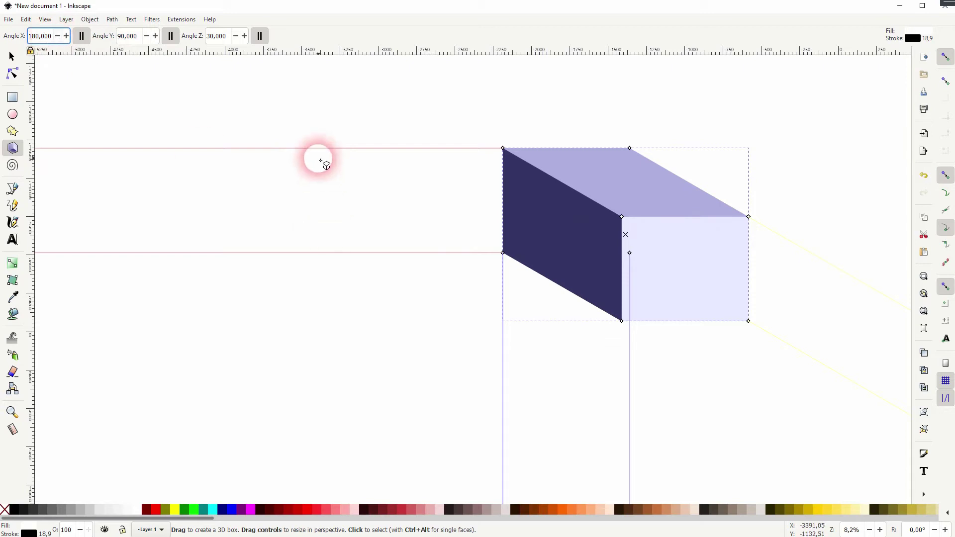
# Make the X vanishing point finite, drag it left of the box, and enlarge the box
pyautogui.click(85, 40)
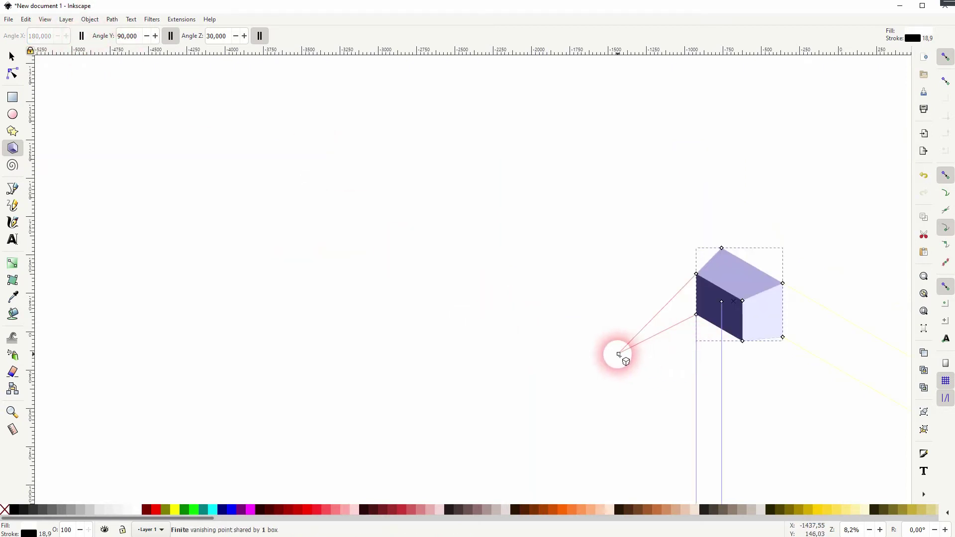
pyautogui.moveTo(621, 355); pyautogui.dragTo(354, 272)
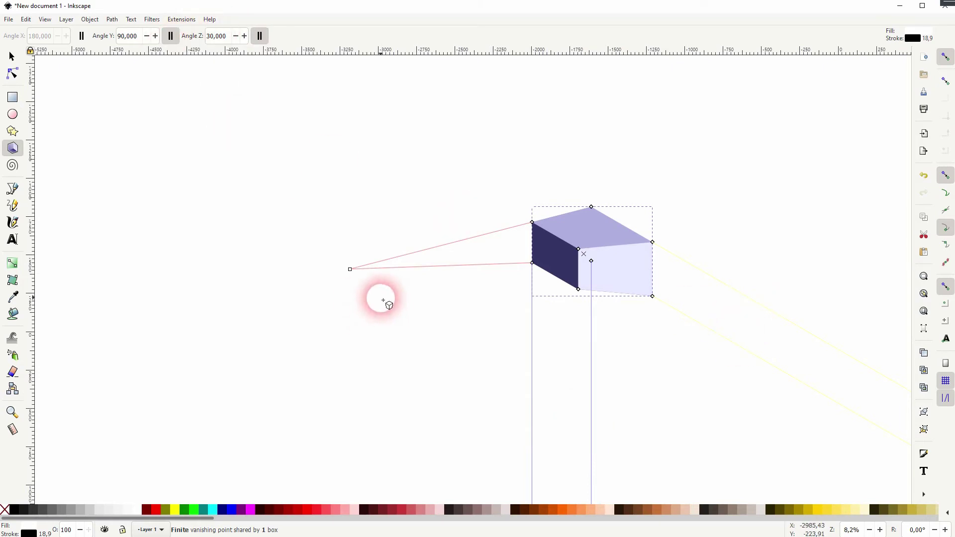
pyautogui.moveTo(351, 270); pyautogui.dragTo(281, 302)
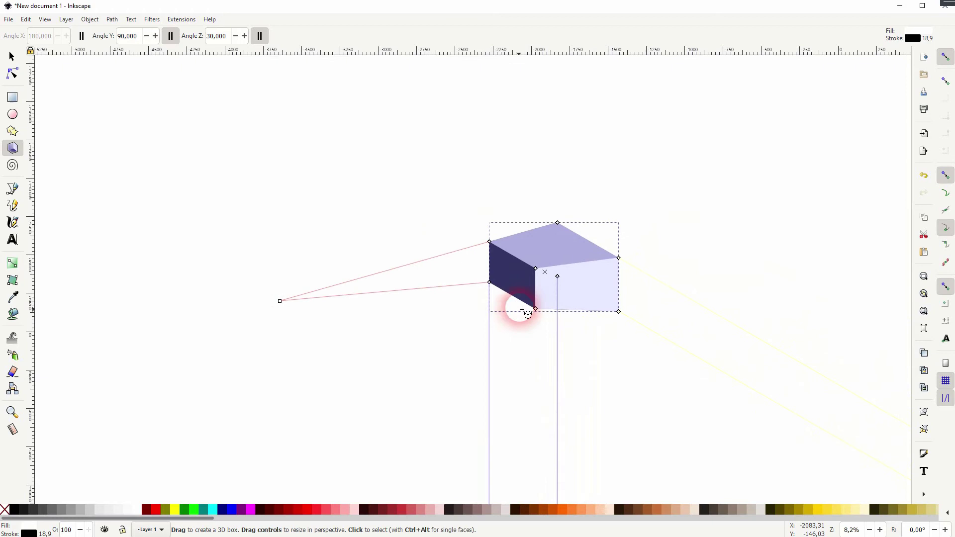
pyautogui.moveTo(490, 242)
pyautogui.mouseDown()
pyautogui.moveTo(531, 252)
pyautogui.moveTo(441, 259)
pyautogui.moveTo(480, 245)
pyautogui.mouseUp()
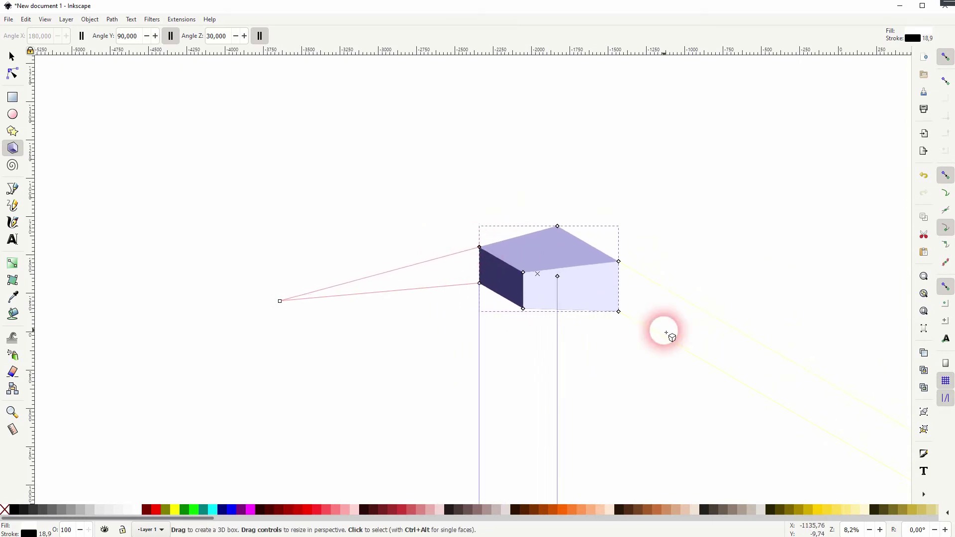
pyautogui.moveTo(619, 314)
pyautogui.mouseDown()
pyautogui.moveTo(716, 372)
pyautogui.moveTo(625, 312)
pyautogui.mouseUp()
# Raise the box's top, make the Y vanishing point finite, and place it below the box
pyautogui.moveTo(561, 231); pyautogui.dragTo(558, 209)
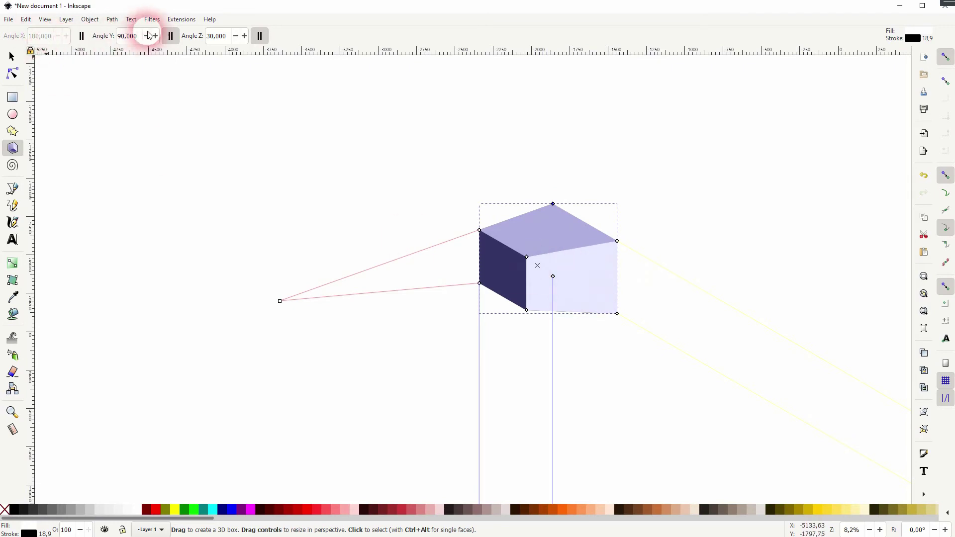
pyautogui.click(170, 36)
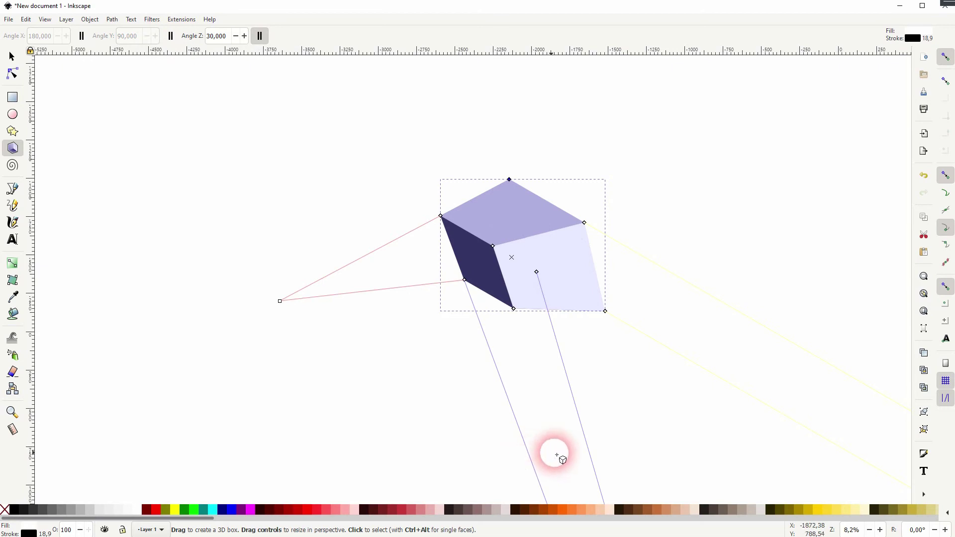
pyautogui.scroll(-4, 556, 455)
pyautogui.moveTo(610, 465); pyautogui.dragTo(467, 164)
pyautogui.moveTo(531, 390); pyautogui.dragTo(478, 323)
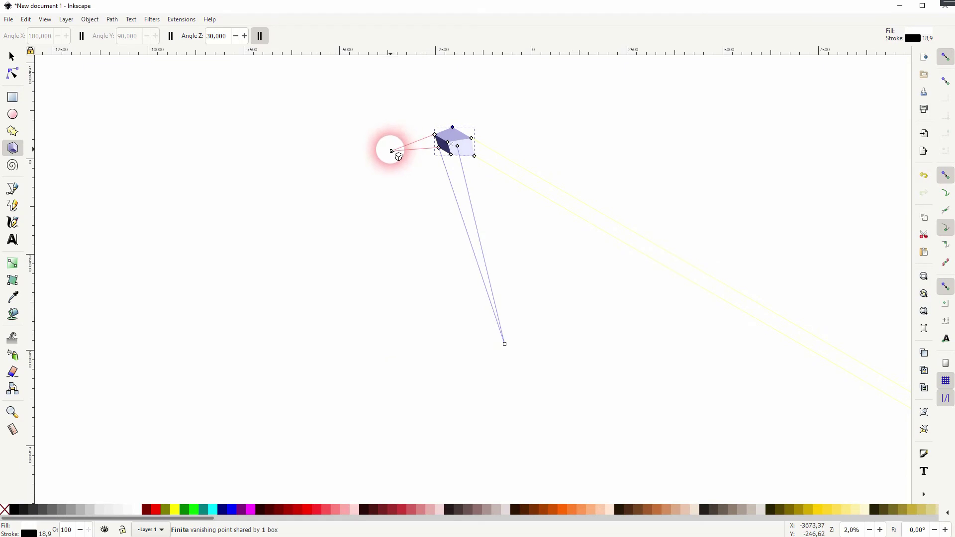
# Drag the X, Y and Z vanishing points to new spots, reshaping the box's perspective
pyautogui.moveTo(393, 152); pyautogui.dragTo(380, 203)
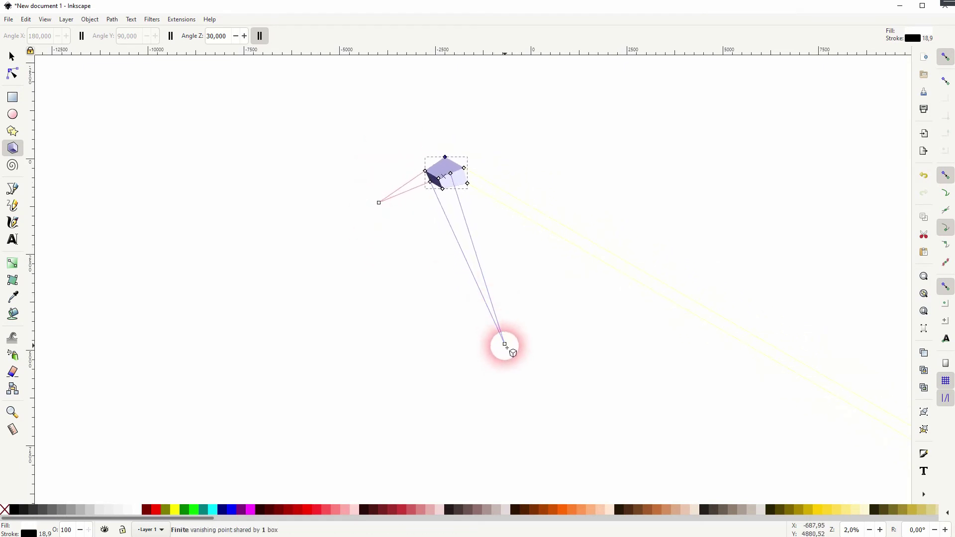
pyautogui.moveTo(510, 344); pyautogui.dragTo(497, 311)
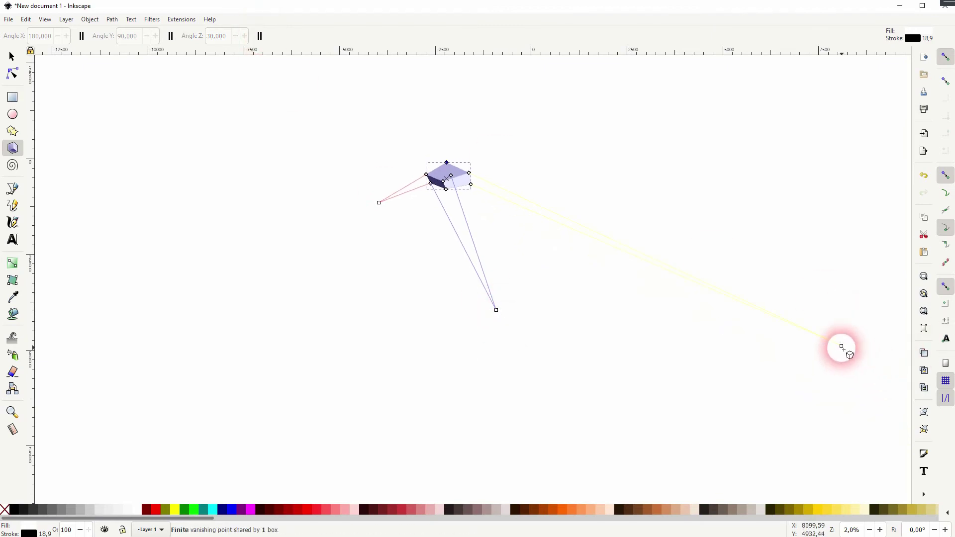
pyautogui.moveTo(841, 347); pyautogui.dragTo(646, 291)
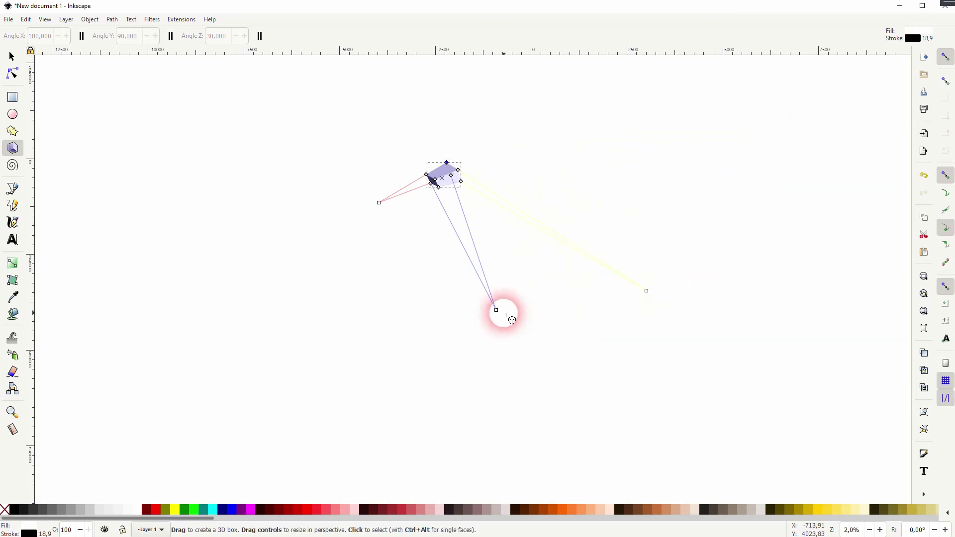
pyautogui.moveTo(496, 314); pyautogui.dragTo(468, 335)
pyautogui.moveTo(380, 203); pyautogui.dragTo(348, 216)
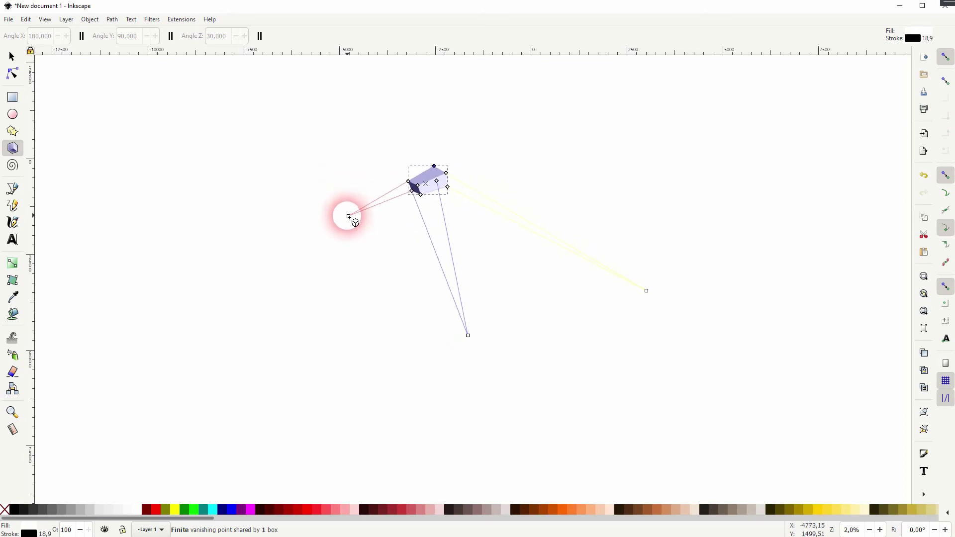
# Set Angle X to 180 while parallel, make it finite again, and move its vanishing point down-left
pyautogui.click(83, 39)
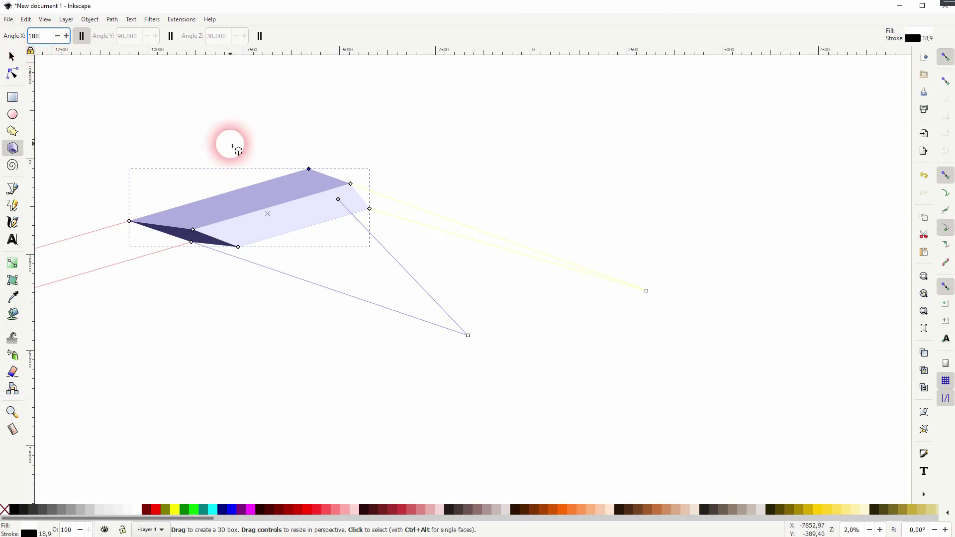
pyautogui.press('Return')
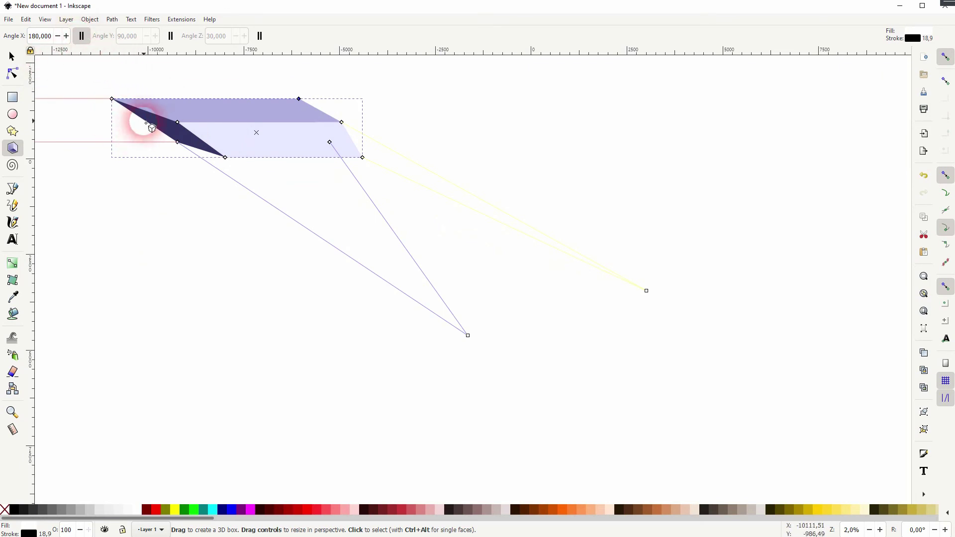
pyautogui.click(81, 36)
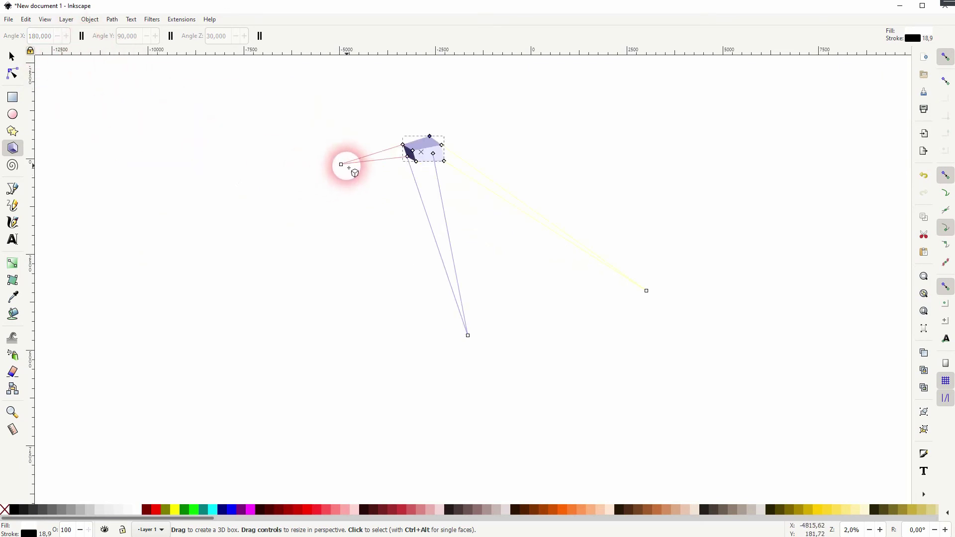
pyautogui.moveTo(342, 165); pyautogui.dragTo(293, 233)
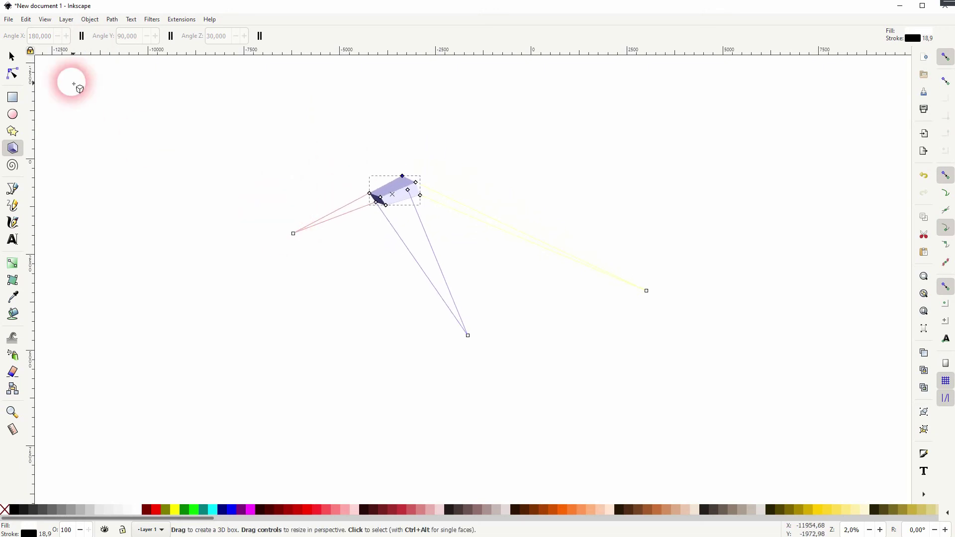
pyautogui.click(12, 56)
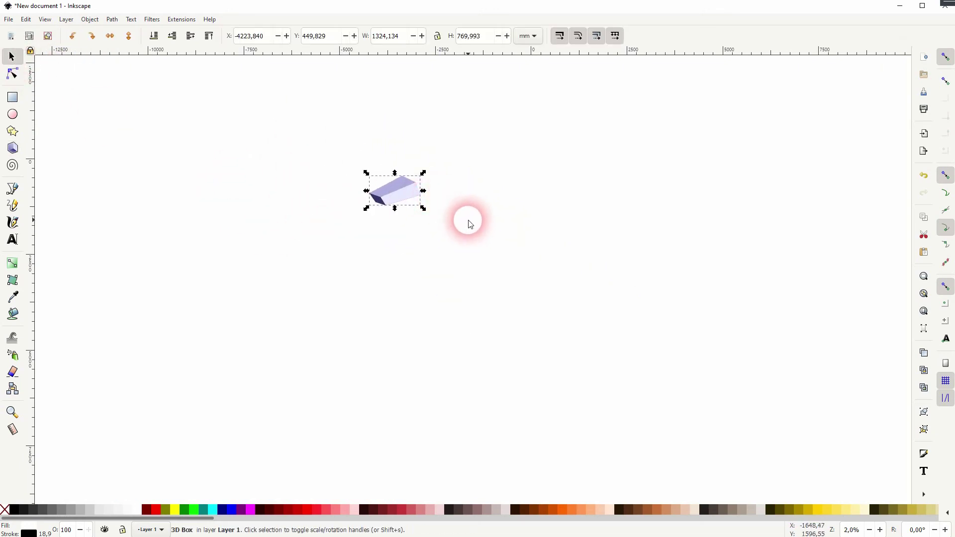
pyautogui.press('Delete')
pyautogui.click(12, 149)
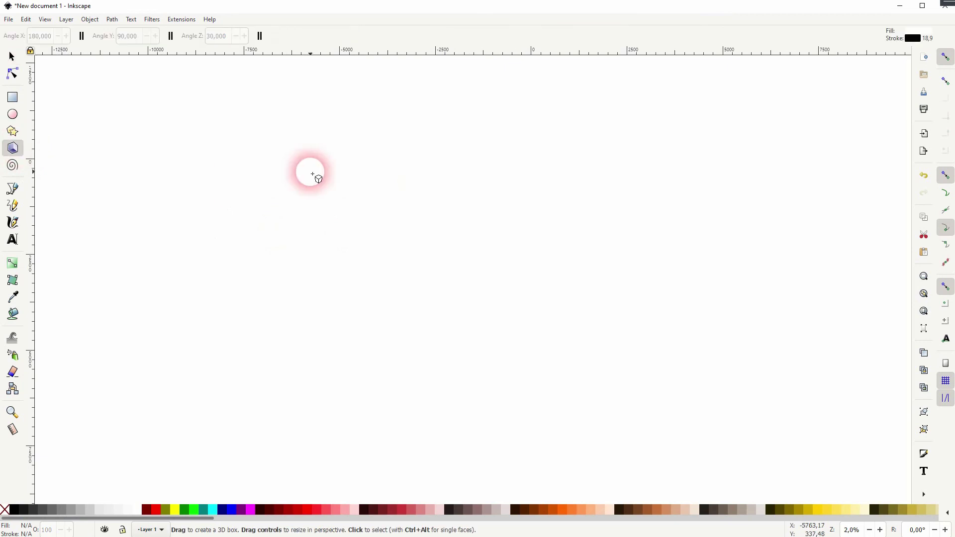
pyautogui.moveTo(310, 165); pyautogui.dragTo(610, 154)
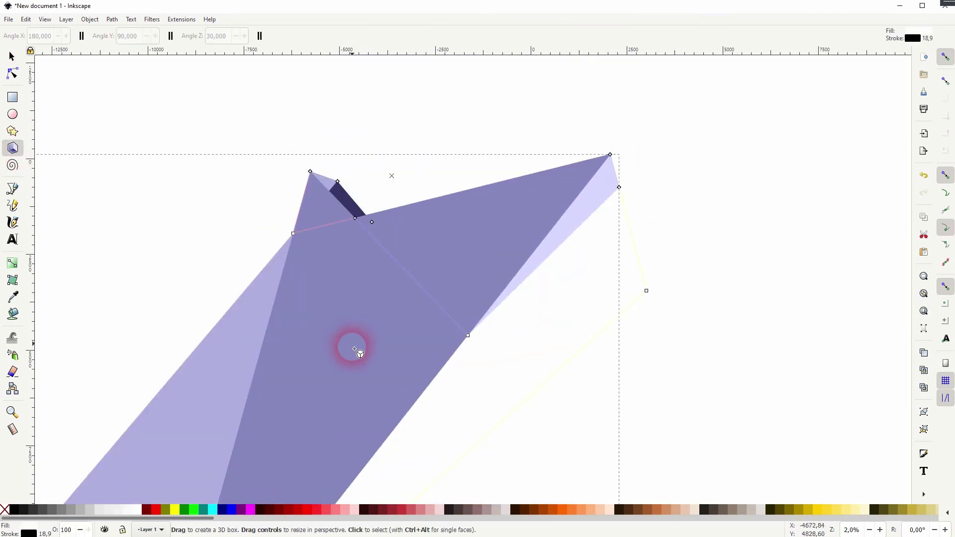
pyautogui.scroll(-2, 351, 348)
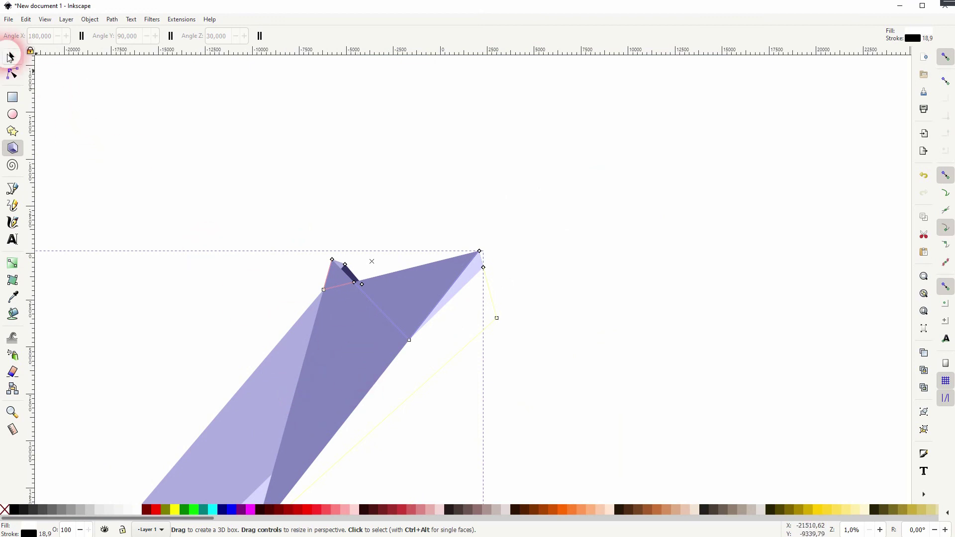
pyautogui.click(11, 57)
pyautogui.click(386, 297)
pyautogui.moveTo(426, 330); pyautogui.dragTo(666, 202)
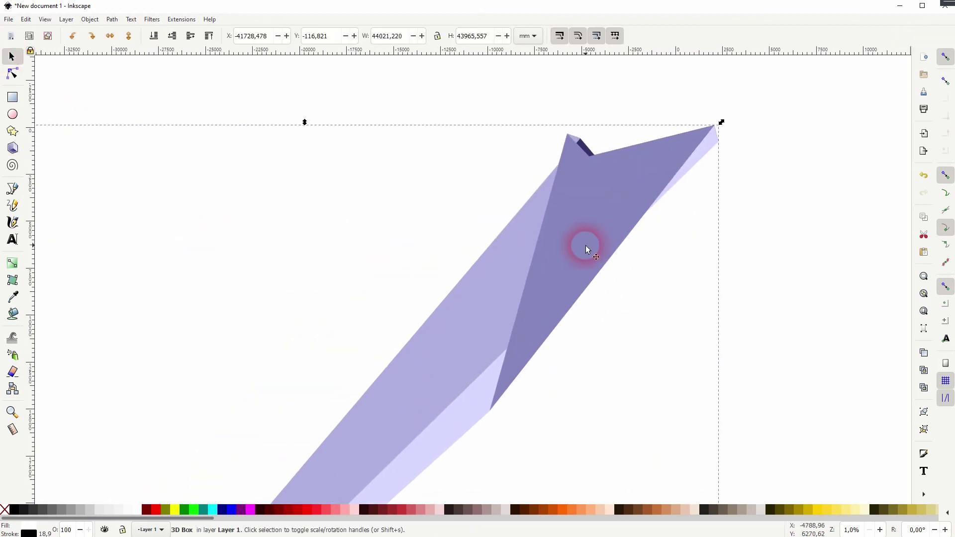
pyautogui.press('Delete')
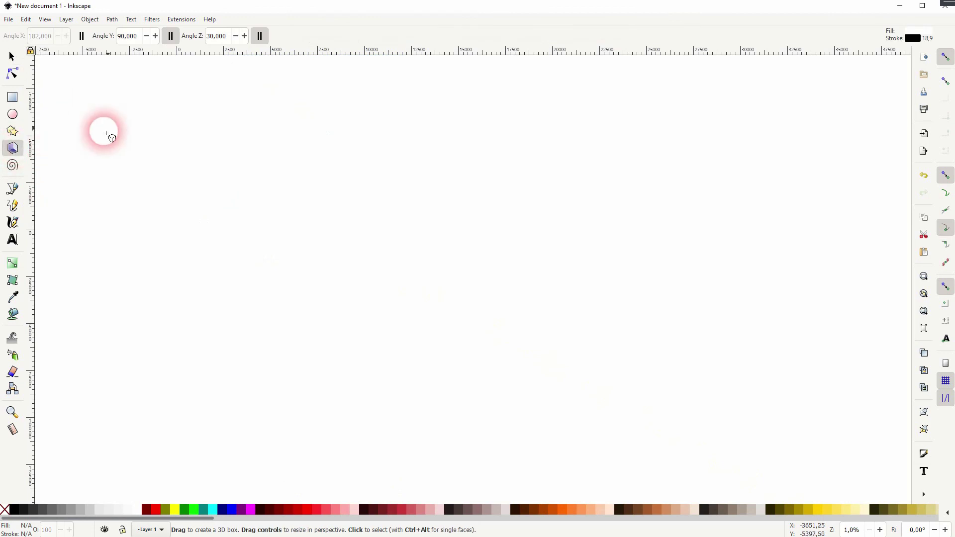
# Draw a new 3D box, adjust its vanishing point, and give it a parallel 180° X angle
pyautogui.click(82, 36)
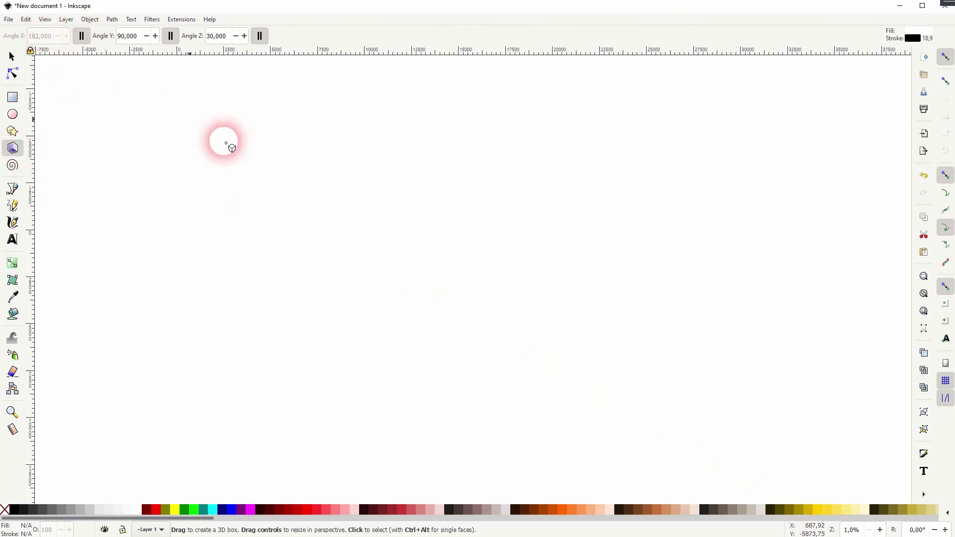
pyautogui.moveTo(368, 211); pyautogui.dragTo(315, 214)
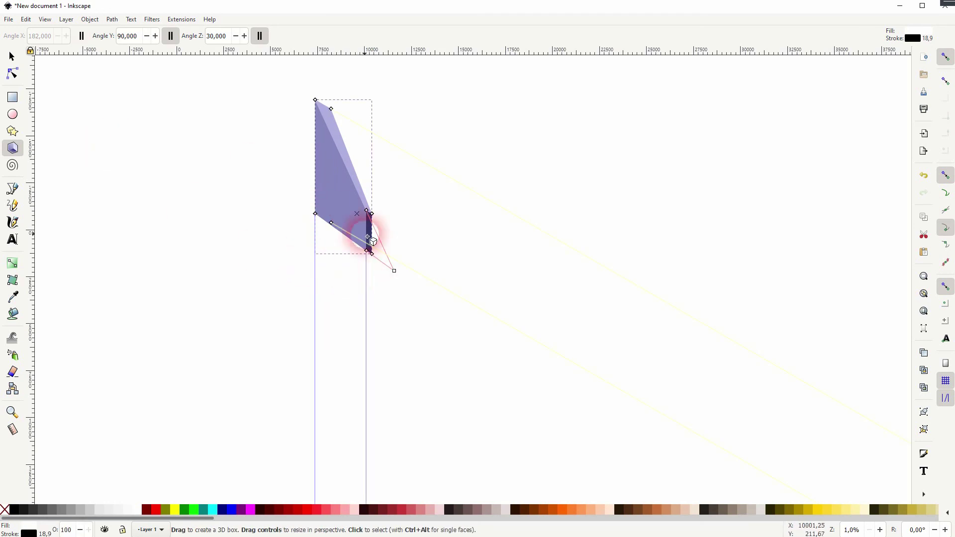
pyautogui.moveTo(396, 270); pyautogui.dragTo(345, 270)
pyautogui.click(475, 238)
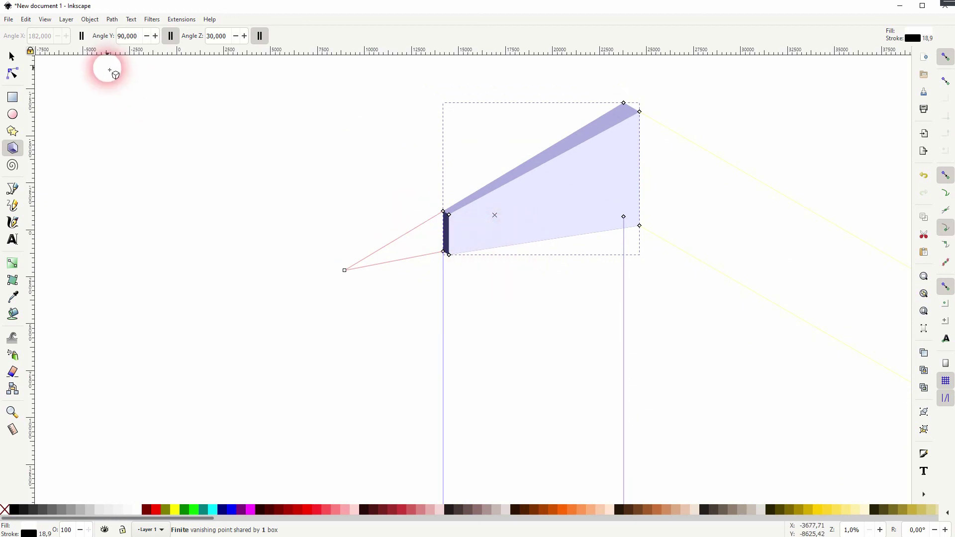
pyautogui.click(82, 36)
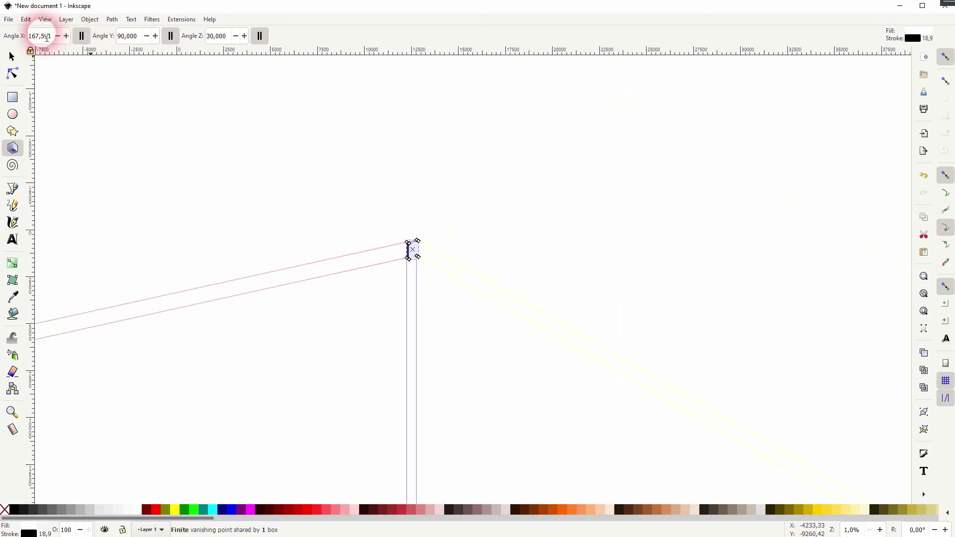
pyautogui.write('180')
pyautogui.press('Return')
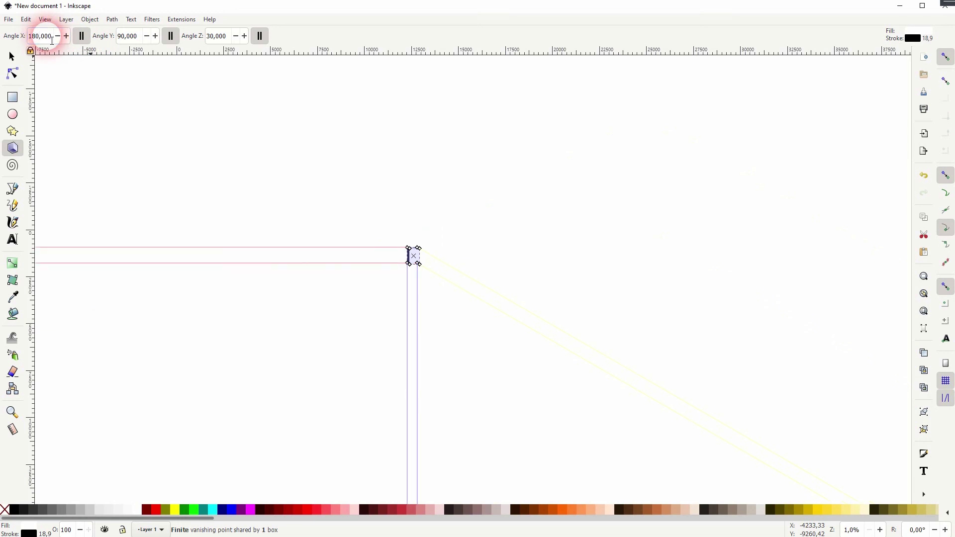
# Scale the 3D box up to roughly double size, about 1318×1834 mm
pyautogui.click(12, 61)
pyautogui.scroll(4, 412, 256)
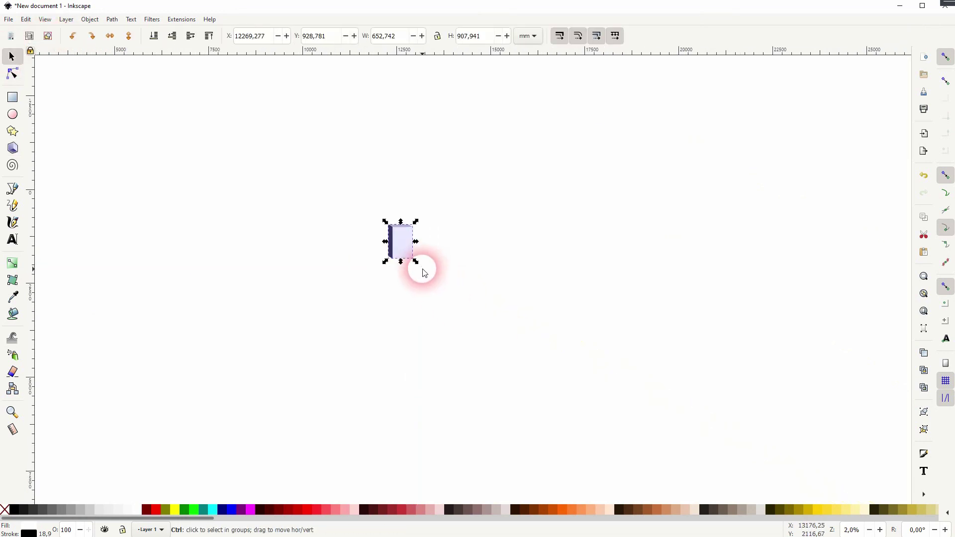
pyautogui.moveTo(413, 255); pyautogui.dragTo(463, 287)
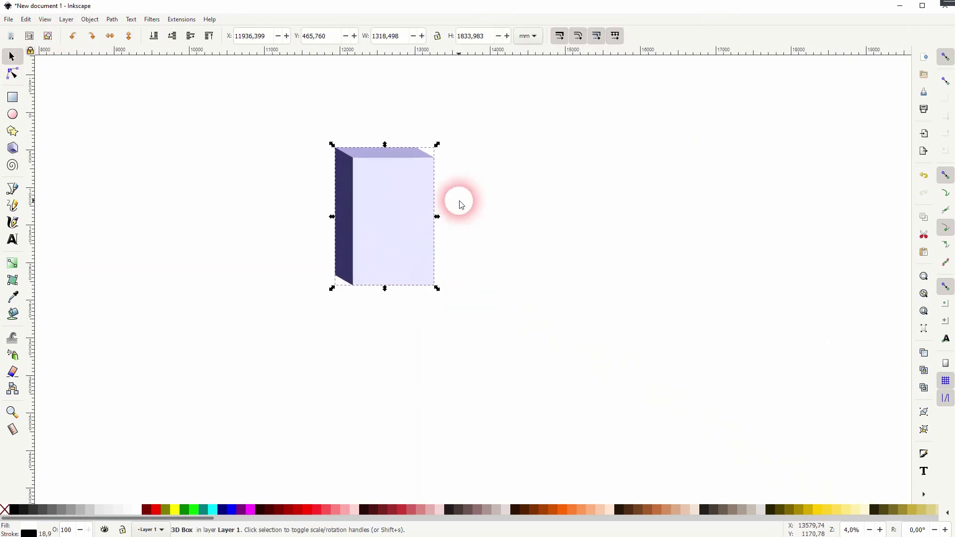